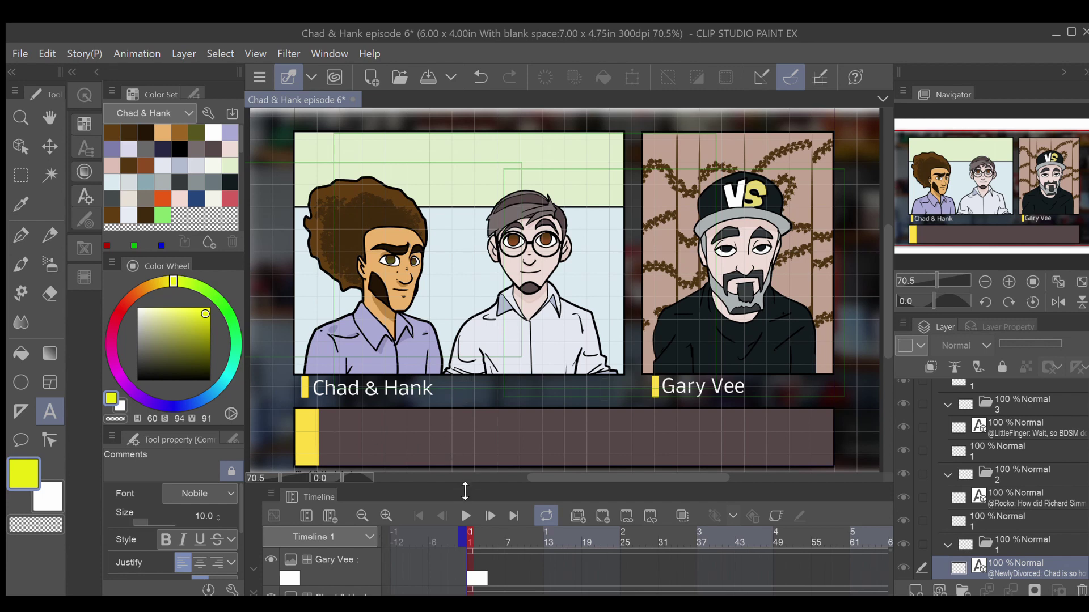
# - Enlarge the timeline and add a new empty animation folder, Folder 8
pyautogui.moveTo(465, 493); pyautogui.dragTo(450, 365)
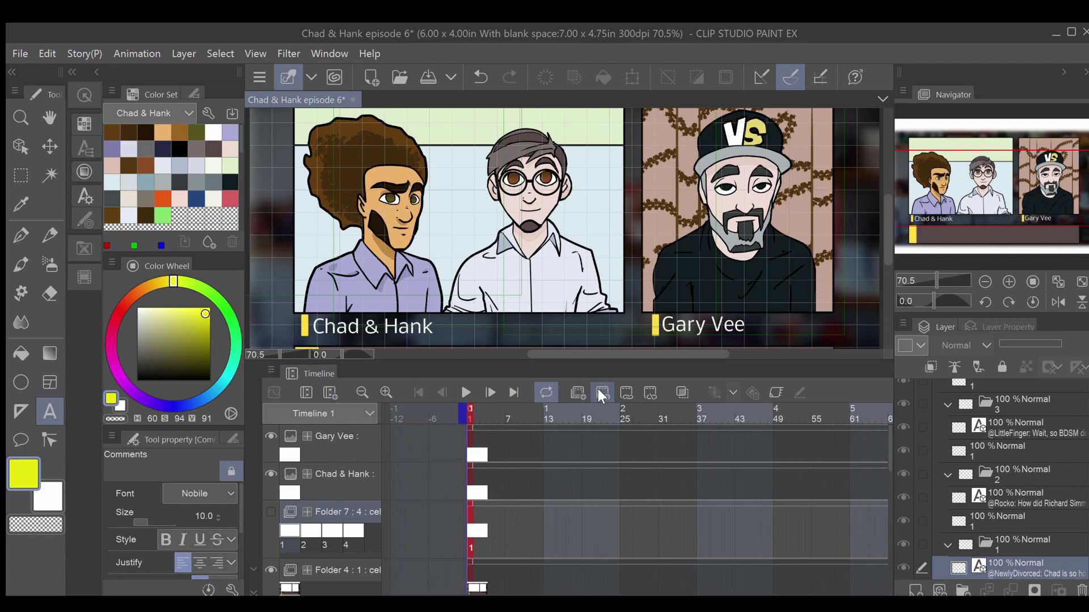
pyautogui.click(577, 391)
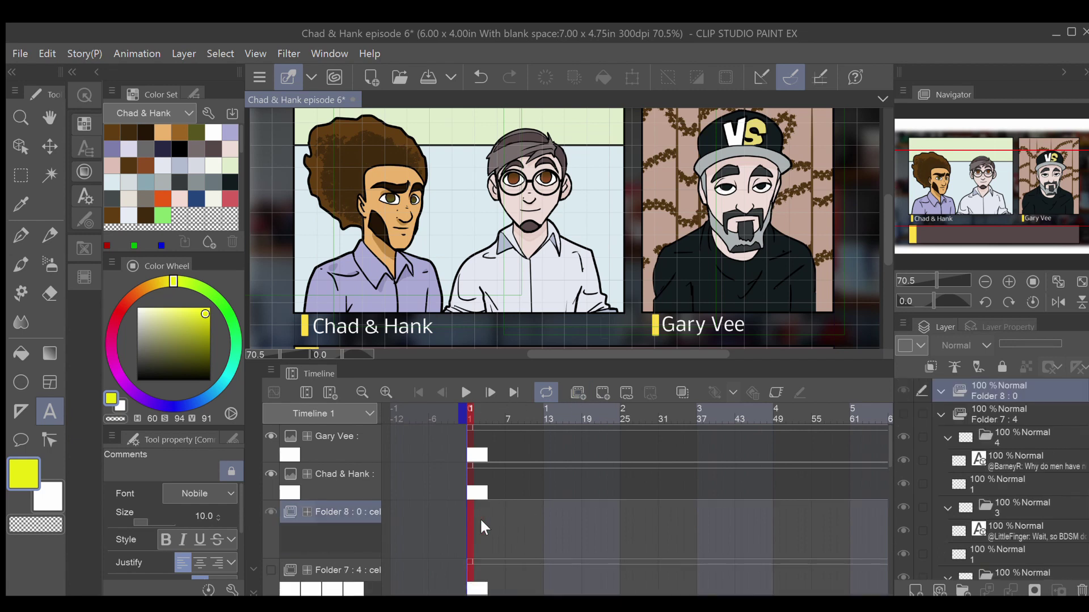
# - Add cel 1 at frame 1 in Folder 8, then shrink the timeline back down
pyautogui.click(600, 388)
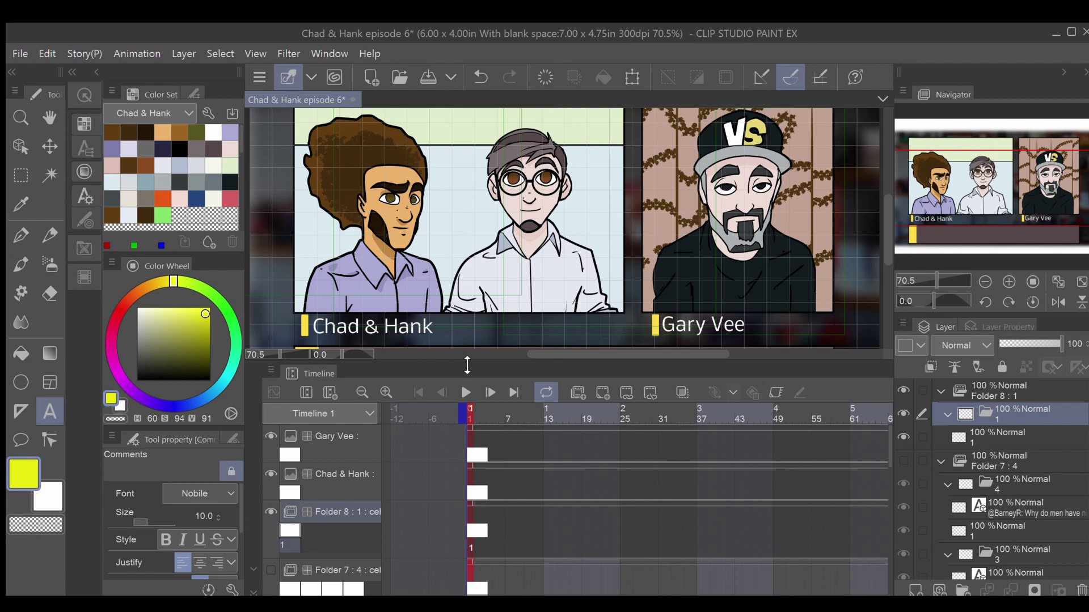
pyautogui.moveTo(467, 365); pyautogui.dragTo(449, 473)
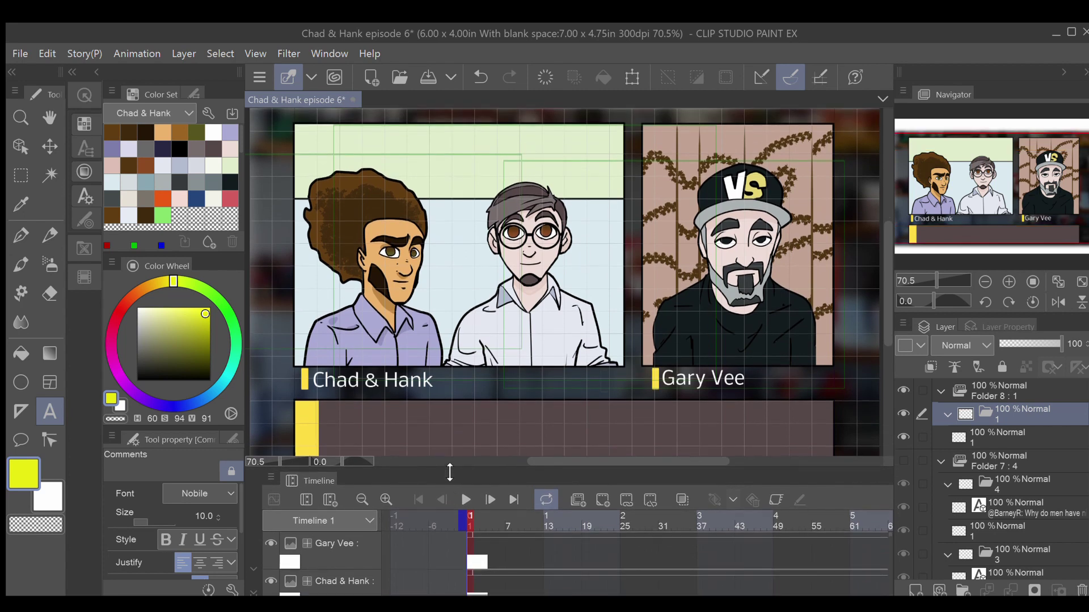
# - Type a white @-handle comment ending 'Chad is so hot' at the left of the chat bar
pyautogui.click(325, 423)
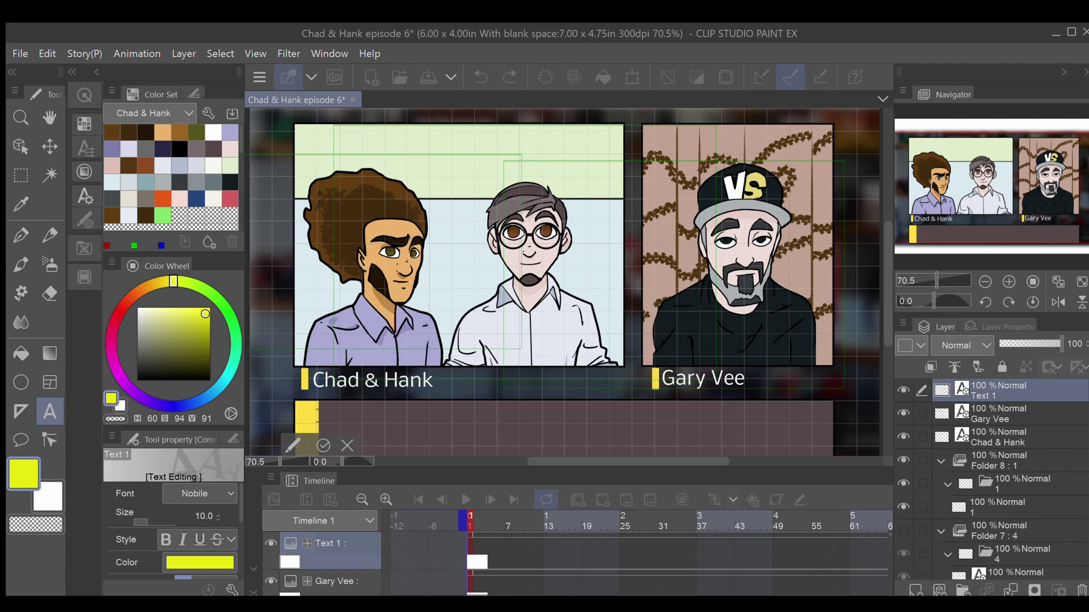
pyautogui.write('N')
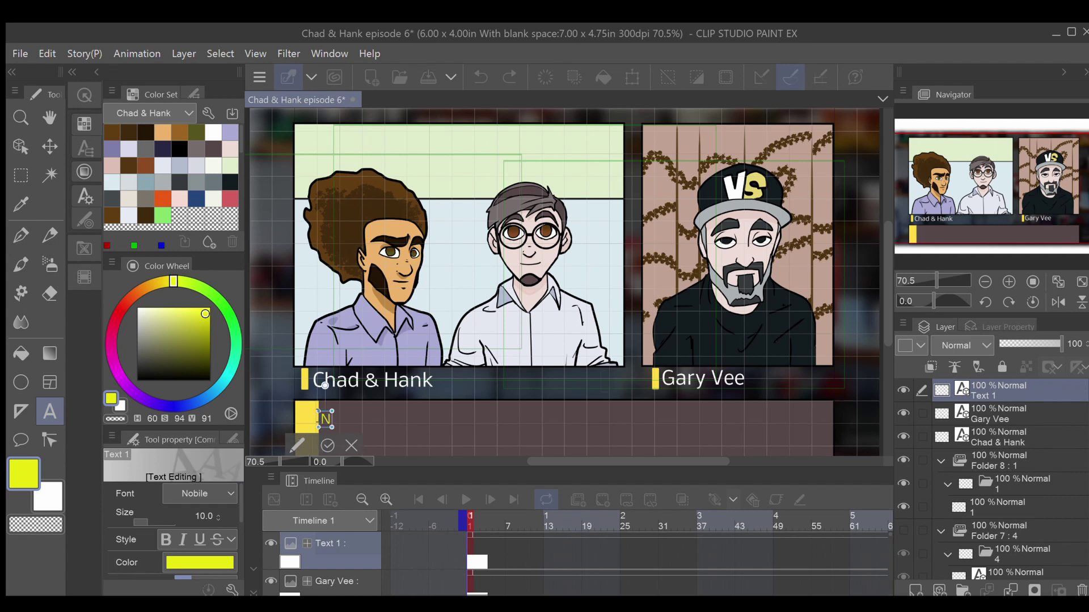
pyautogui.press('BackSpace')
pyautogui.click(48, 489)
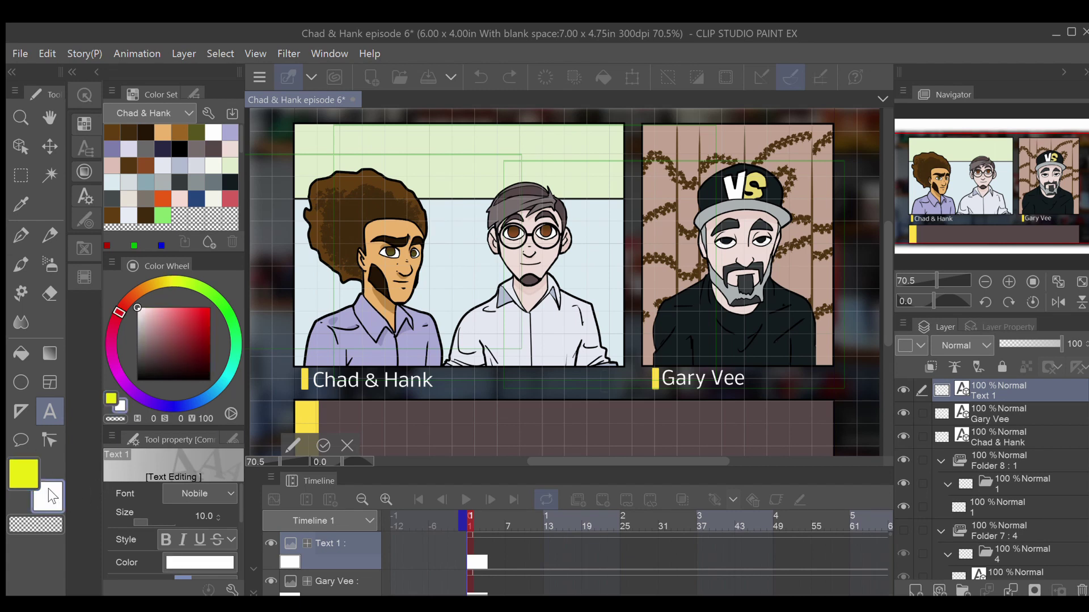
pyautogui.write('New')
pyautogui.press('BackSpace')
pyautogui.press('BackSpace')
pyautogui.press('BackSpace')
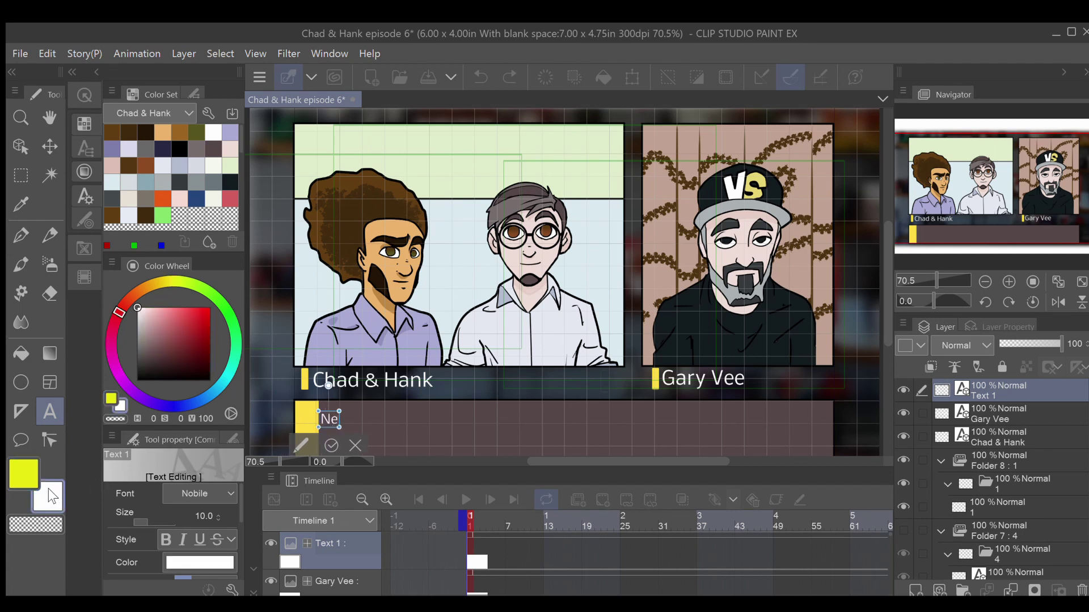
pyautogui.write('@N')
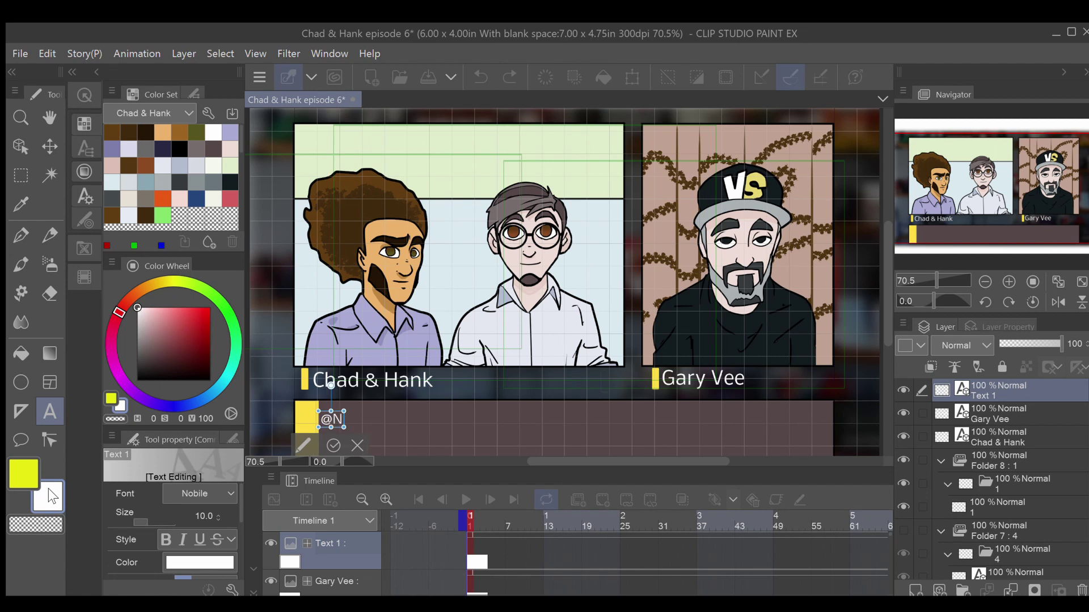
pyautogui.write('ewly')
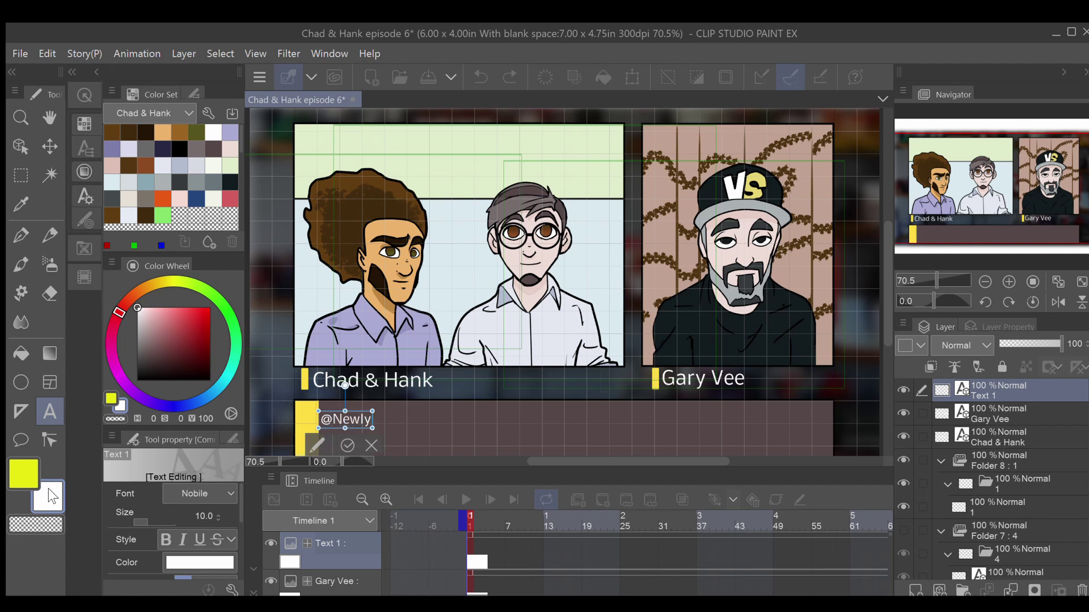
pyautogui.write('Divorced')
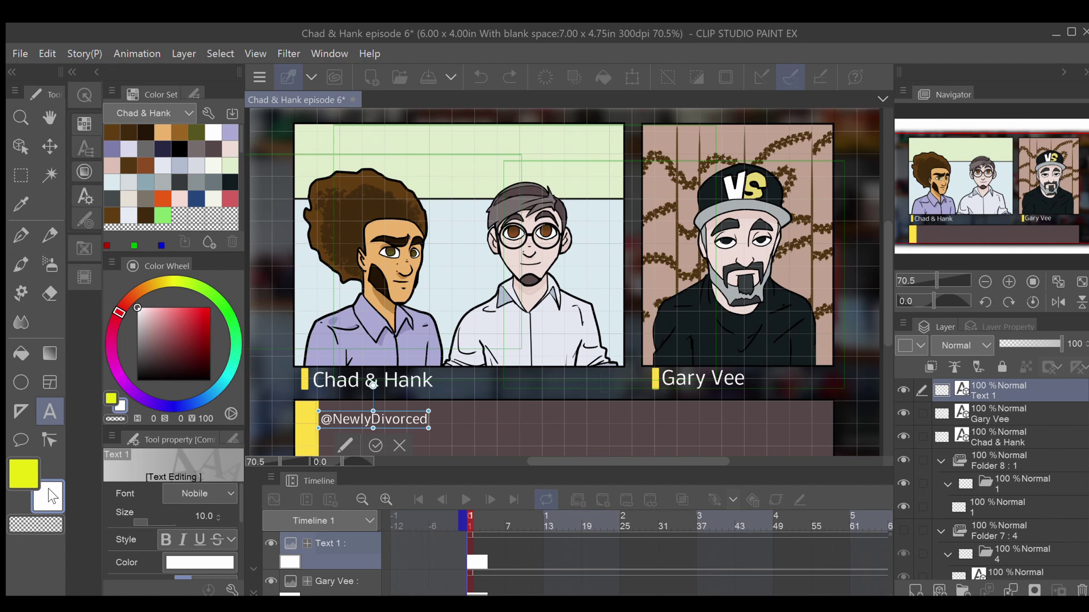
pyautogui.write(': C')
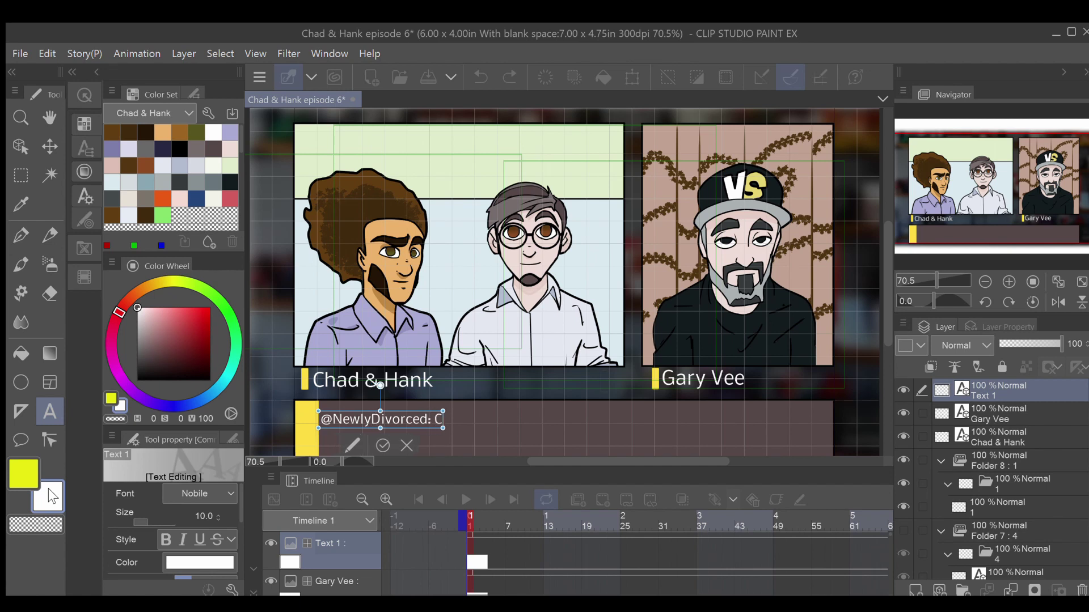
pyautogui.write('had is so')
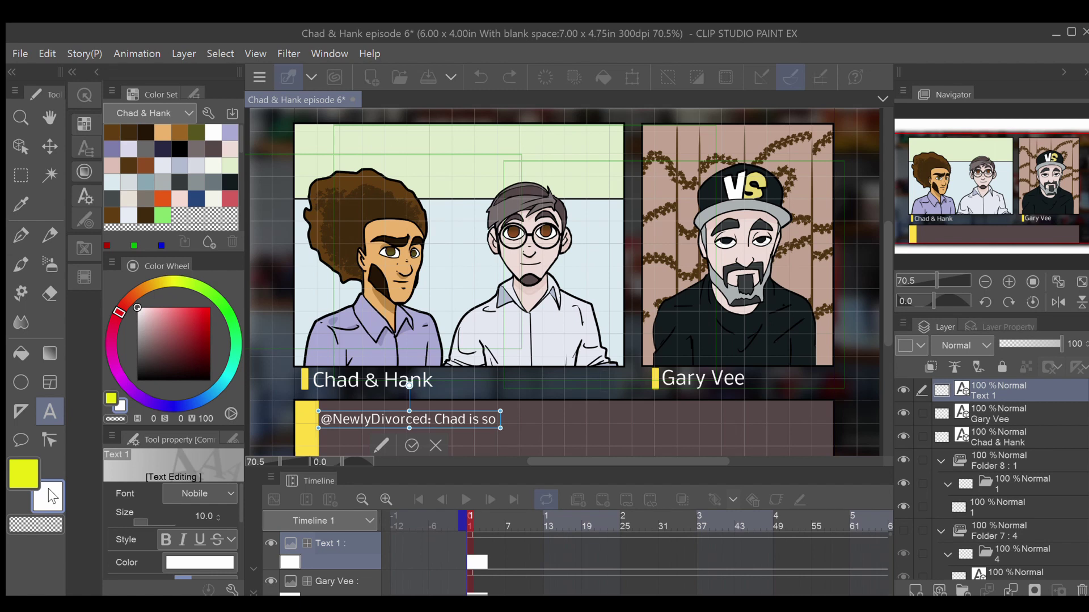
pyautogui.write(' hot')
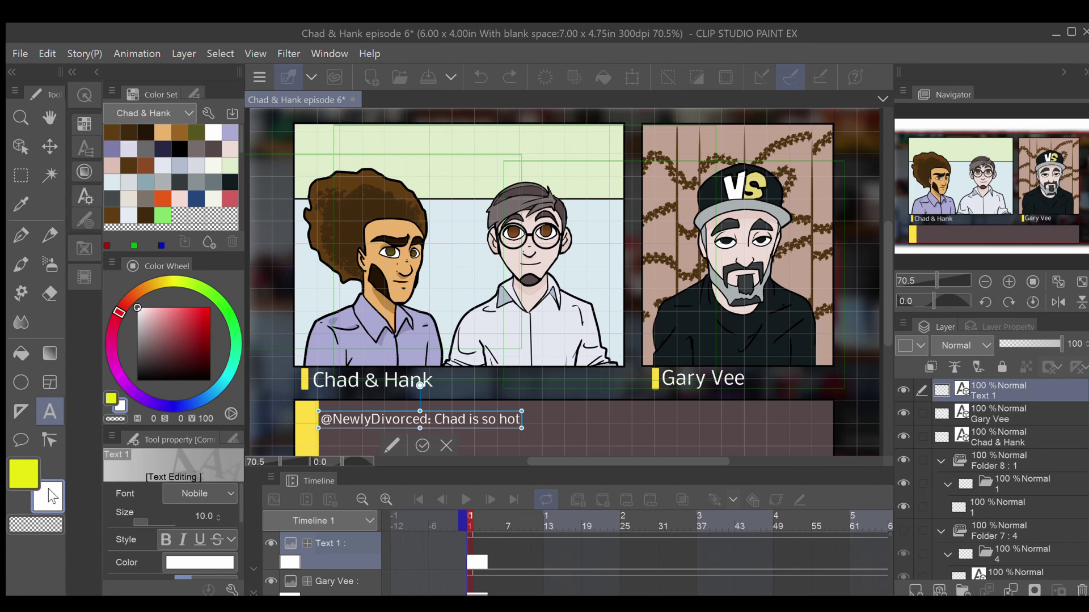
# - Commit the white comment, enlarge the timeline to reveal the folder tracks, and check its visibility
pyautogui.click(422, 446)
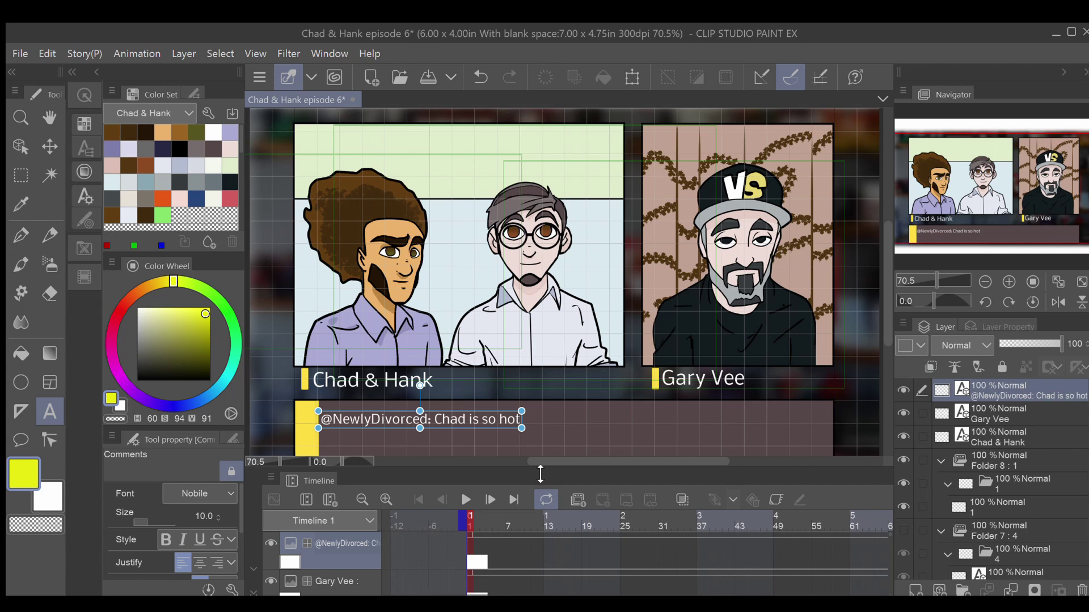
pyautogui.moveTo(540, 475); pyautogui.dragTo(557, 329)
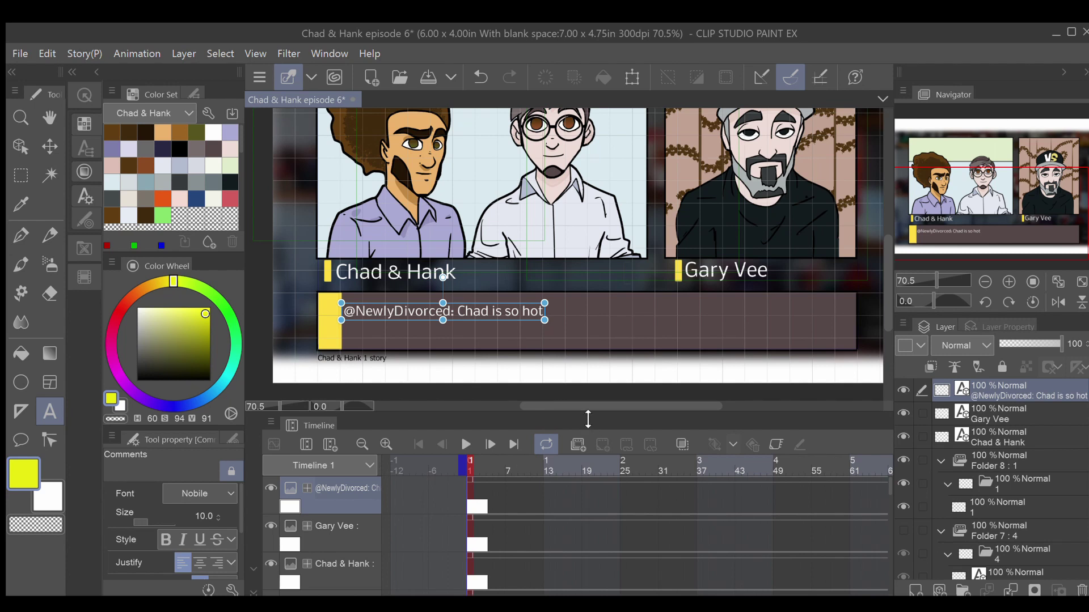
pyautogui.moveTo(588, 419); pyautogui.dragTo(582, 350)
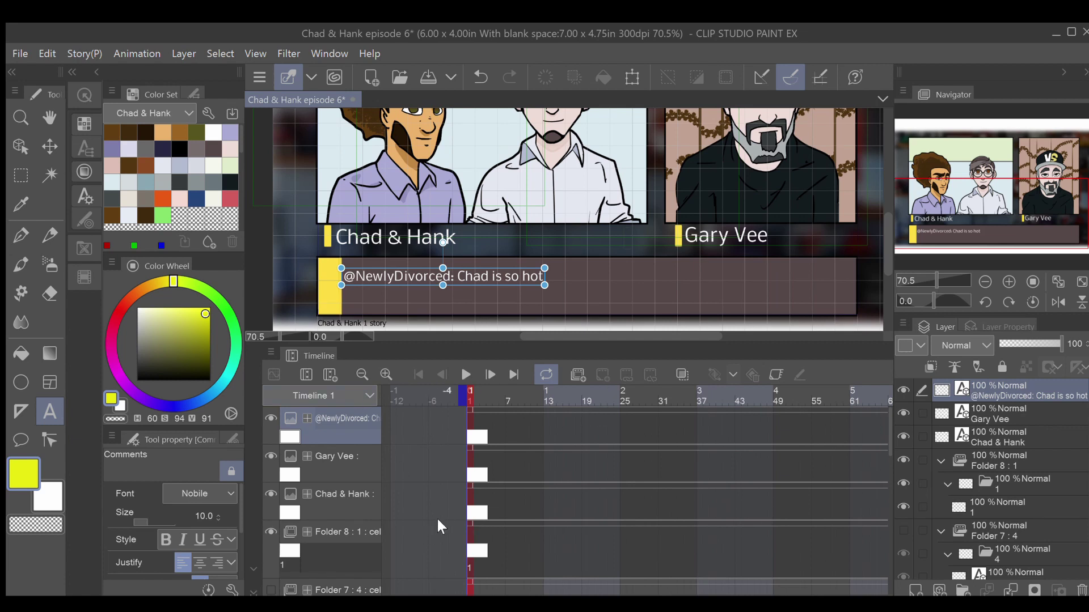
pyautogui.click(266, 414)
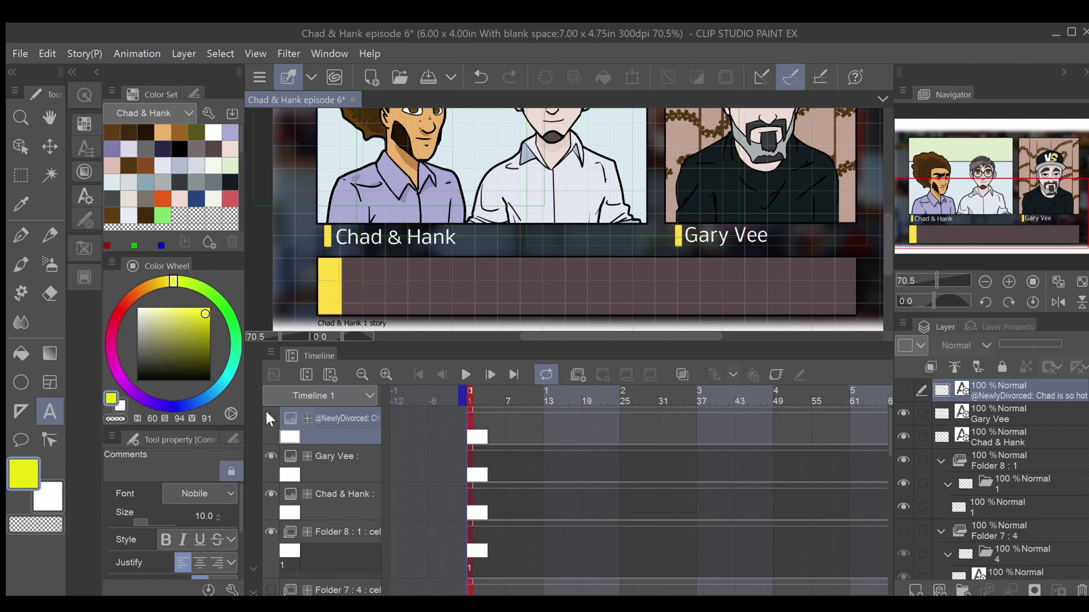
pyautogui.click(265, 414)
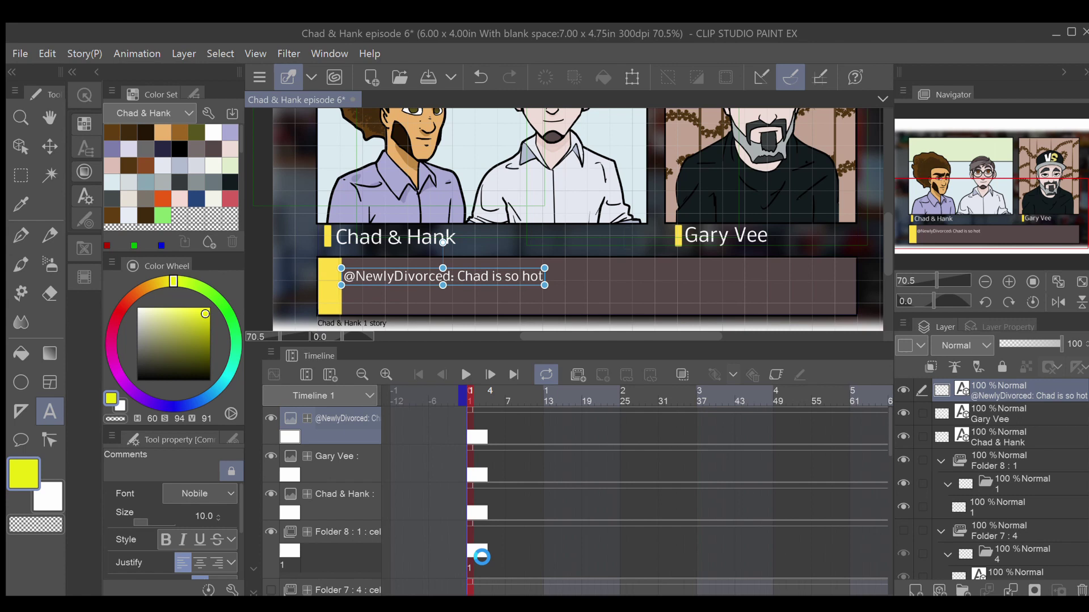
# - Paste a copy of the comment text layer into Folder 8's cel 1
pyautogui.click(466, 544)
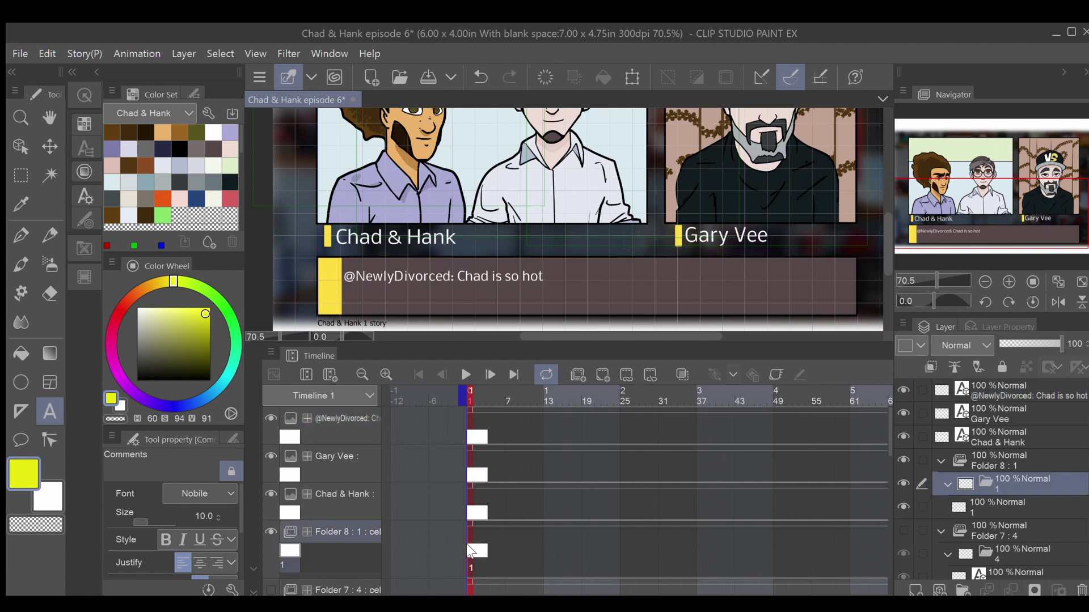
pyautogui.click(959, 505)
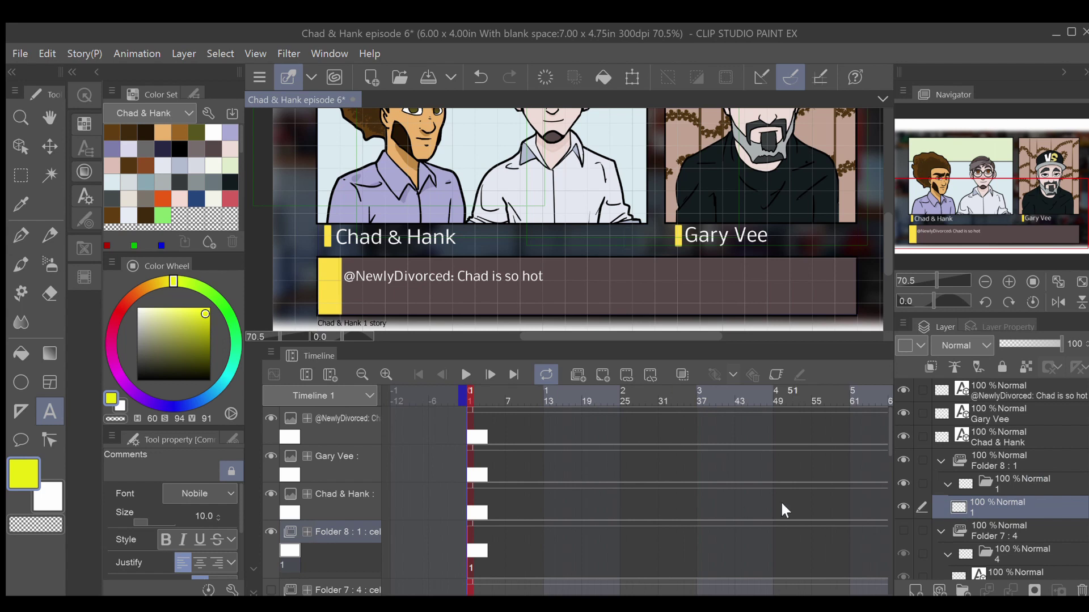
pyautogui.hotkey('ctrl', 'v')
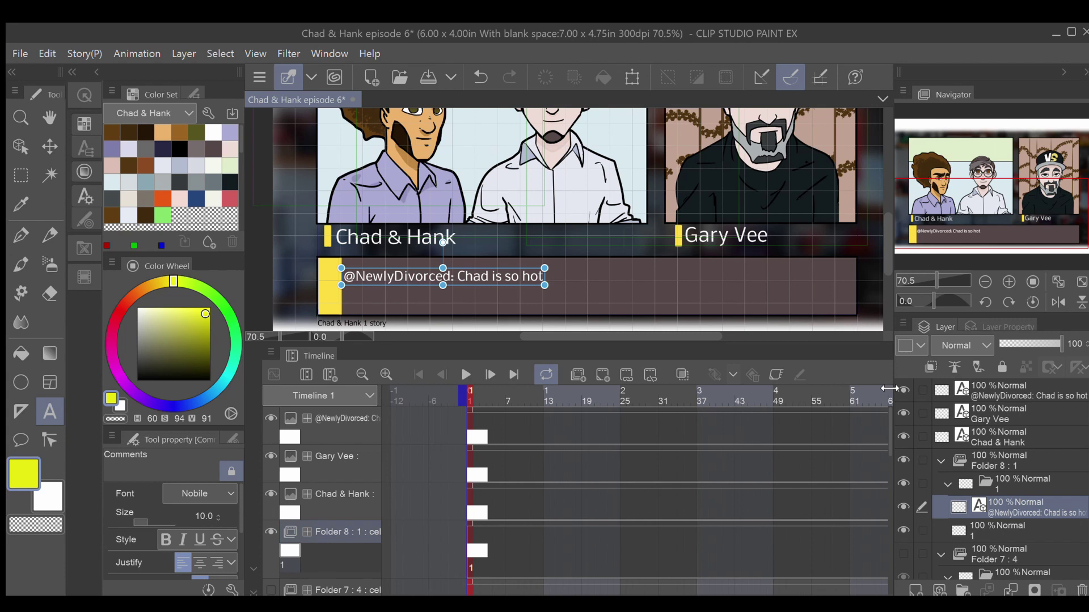
# - Hide the original standalone comment layer and move the playhead to frame 37
pyautogui.click(267, 412)
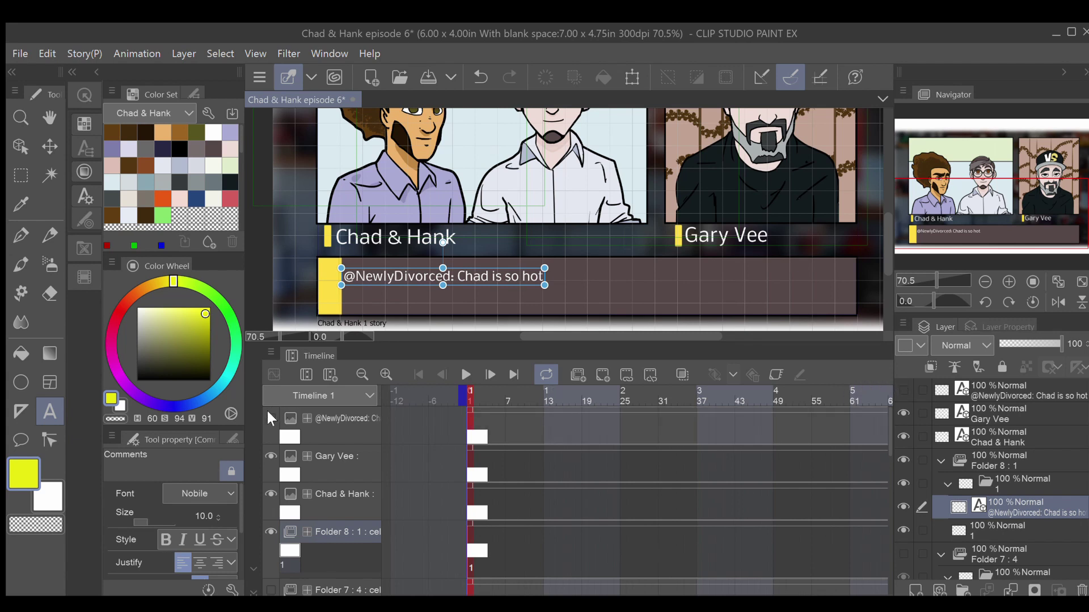
pyautogui.click(267, 524)
pyautogui.click(267, 524)
pyautogui.click(696, 536)
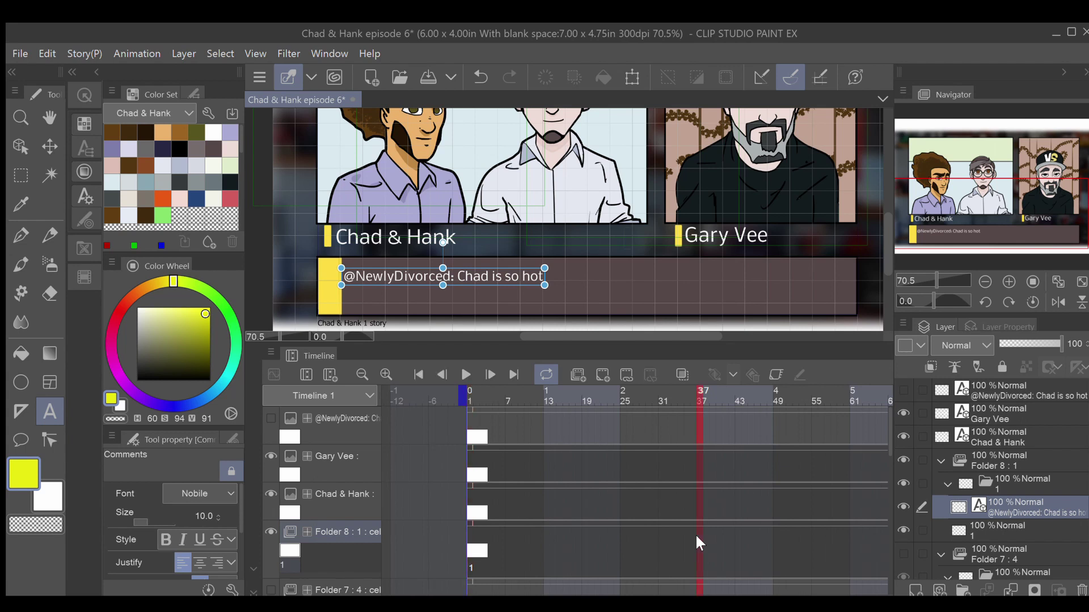
# - Add cel 2 at frame 37 with the comment '…How did Richard Simmons get his own show.'
pyautogui.click(598, 376)
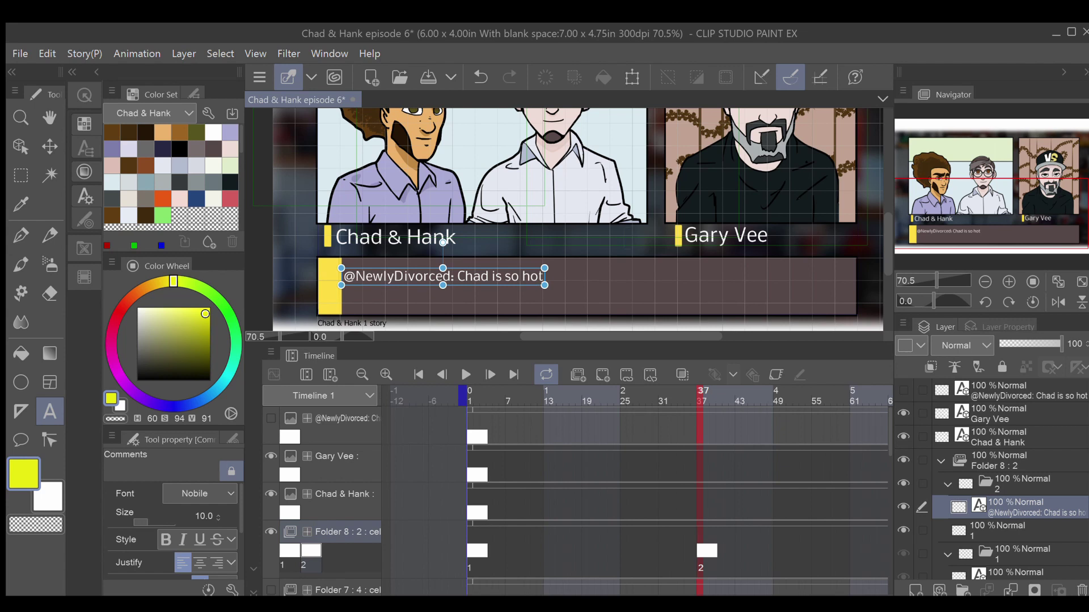
pyautogui.click(442, 276)
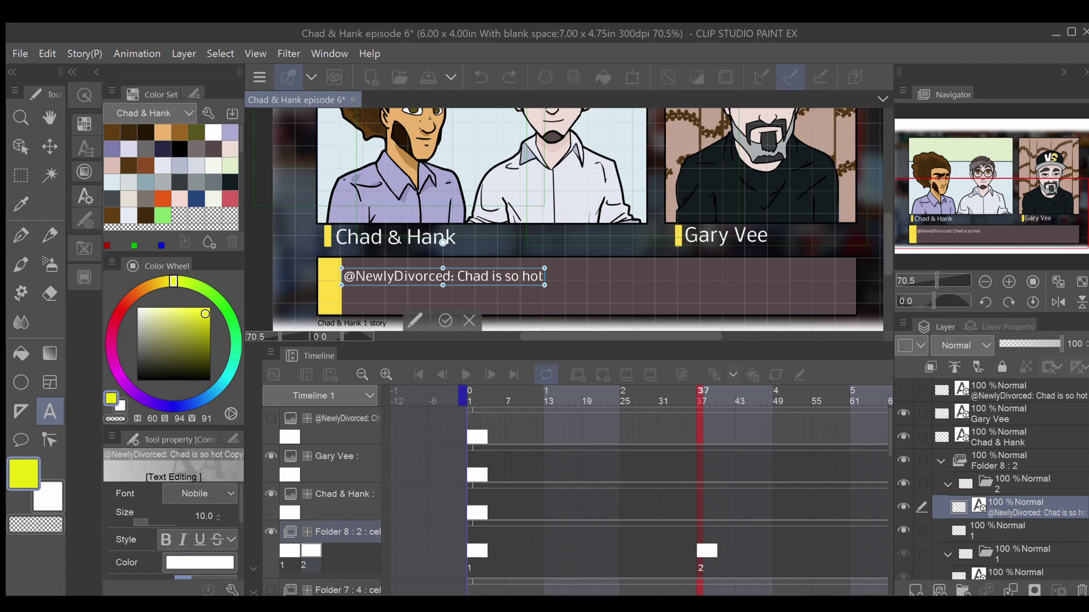
pyautogui.hotkey('ctrl', 'a')
pyautogui.write('t')
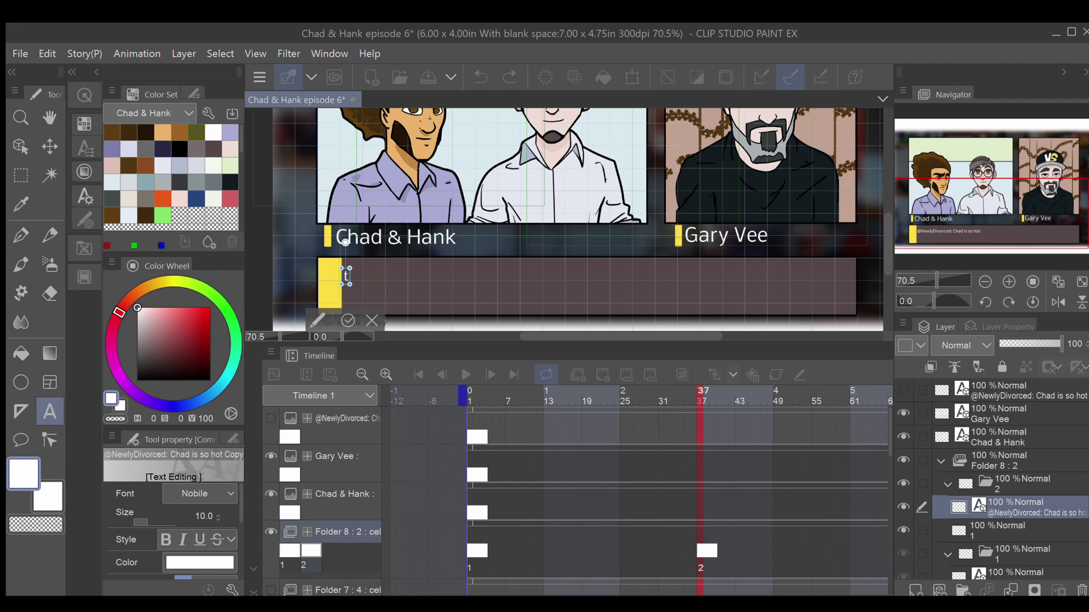
pyautogui.press('BackSpace')
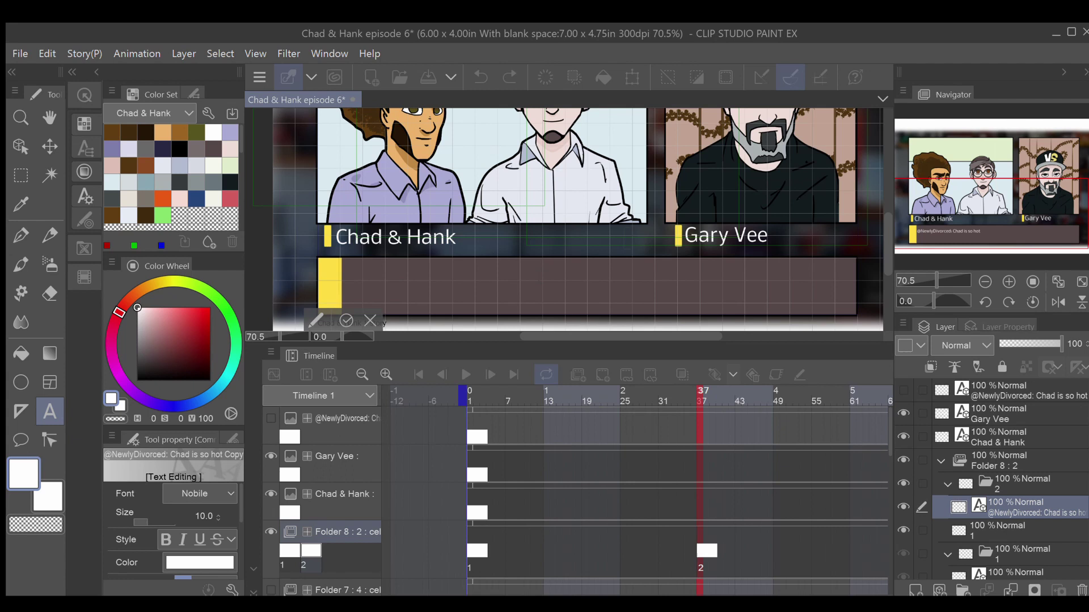
pyautogui.write('Rea')
pyautogui.press('BackSpace')
pyautogui.press('BackSpace')
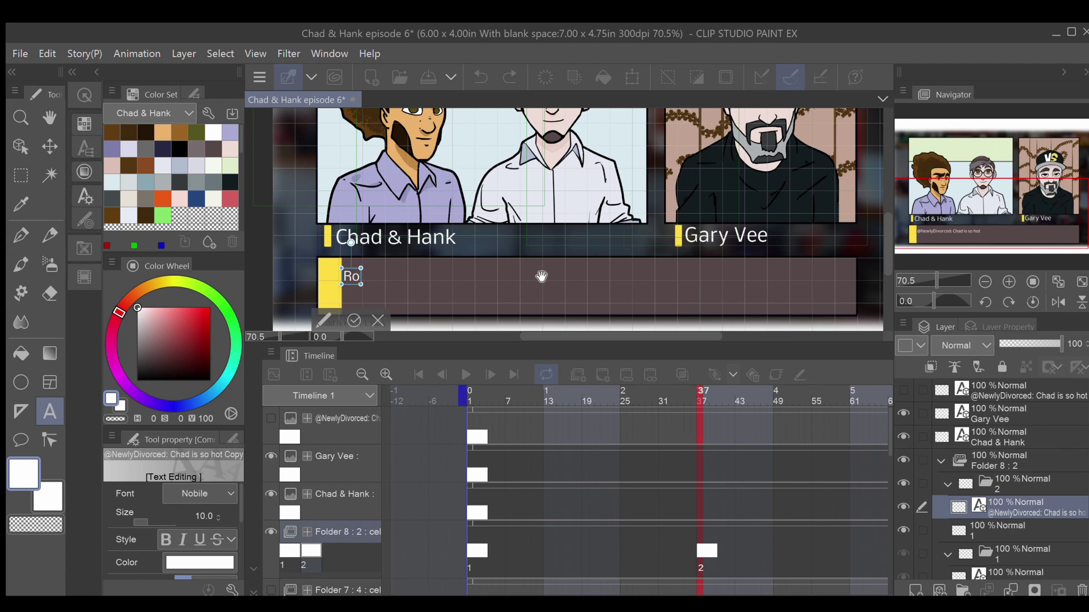
pyautogui.press('BackSpace')
pyautogui.write('@Rocko')
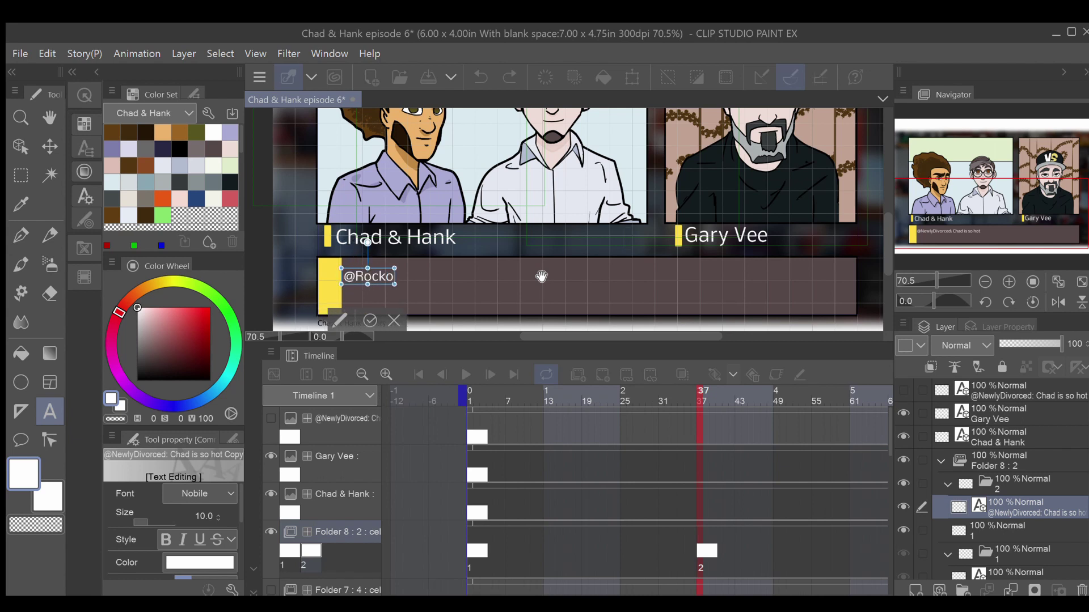
pyautogui.write(':')
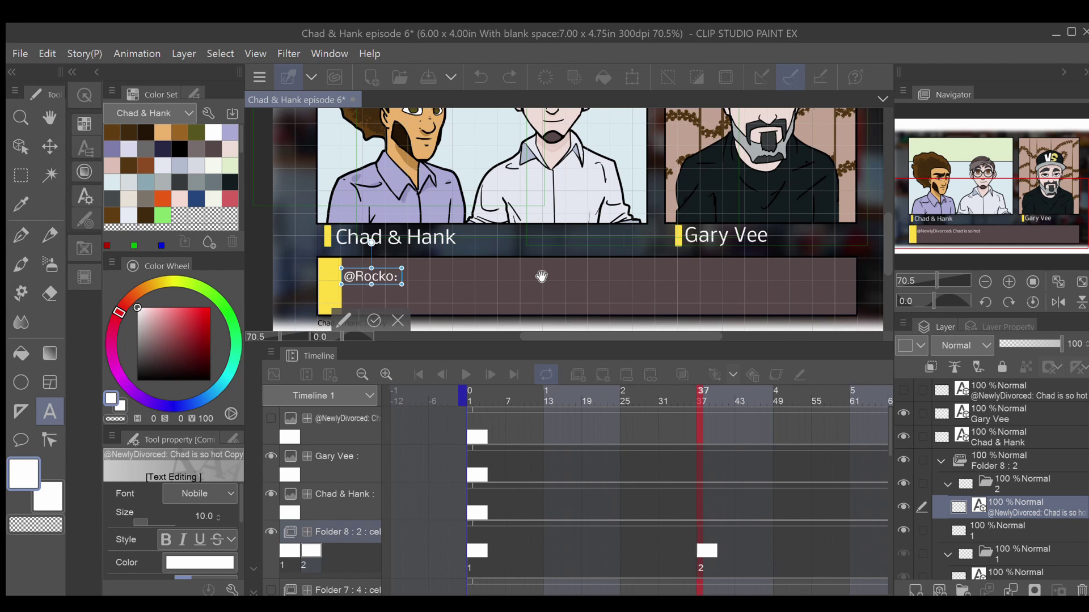
pyautogui.write(' How D')
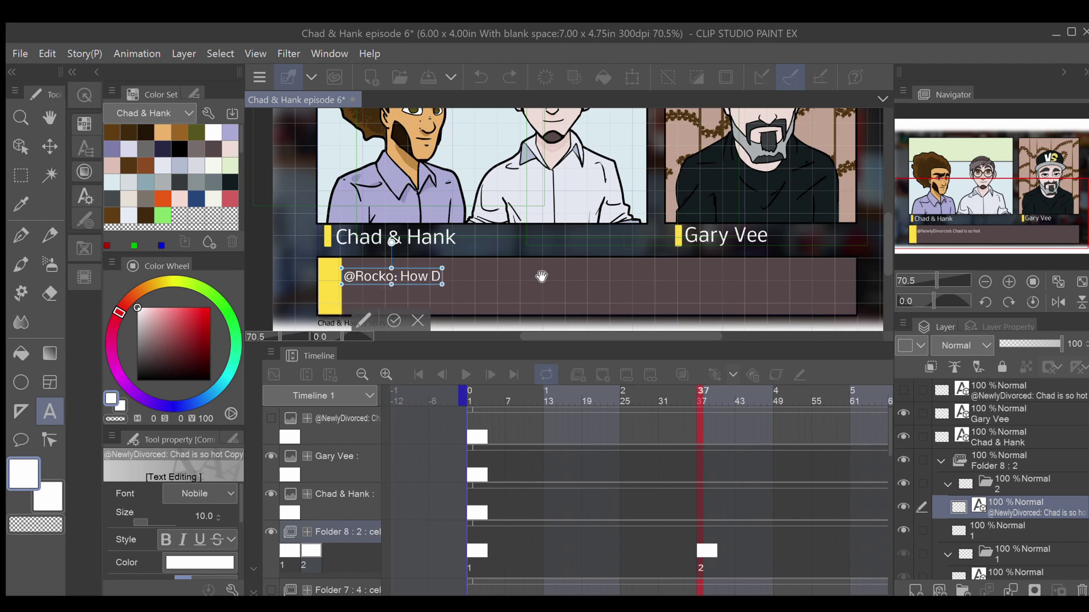
pyautogui.write('id richar')
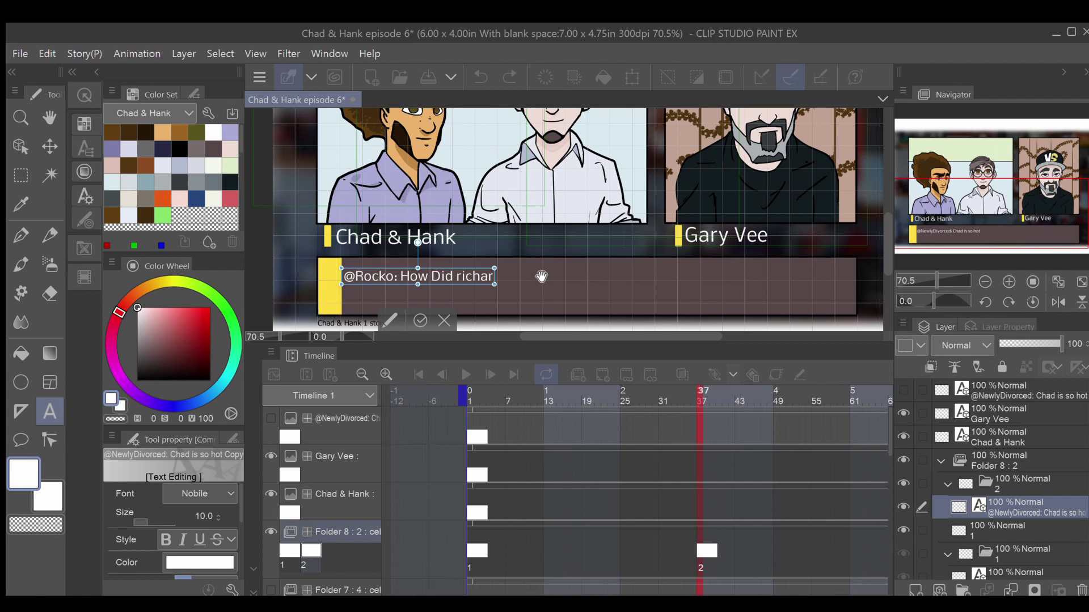
pyautogui.press('BackSpace')
pyautogui.press('BackSpace')
pyautogui.press('BackSpace')
pyautogui.press('BackSpace')
pyautogui.press('BackSpace')
pyautogui.press('BackSpace')
pyautogui.press('BackSpace')
pyautogui.press('BackSpace')
pyautogui.press('BackSpace')
pyautogui.press('BackSpace')
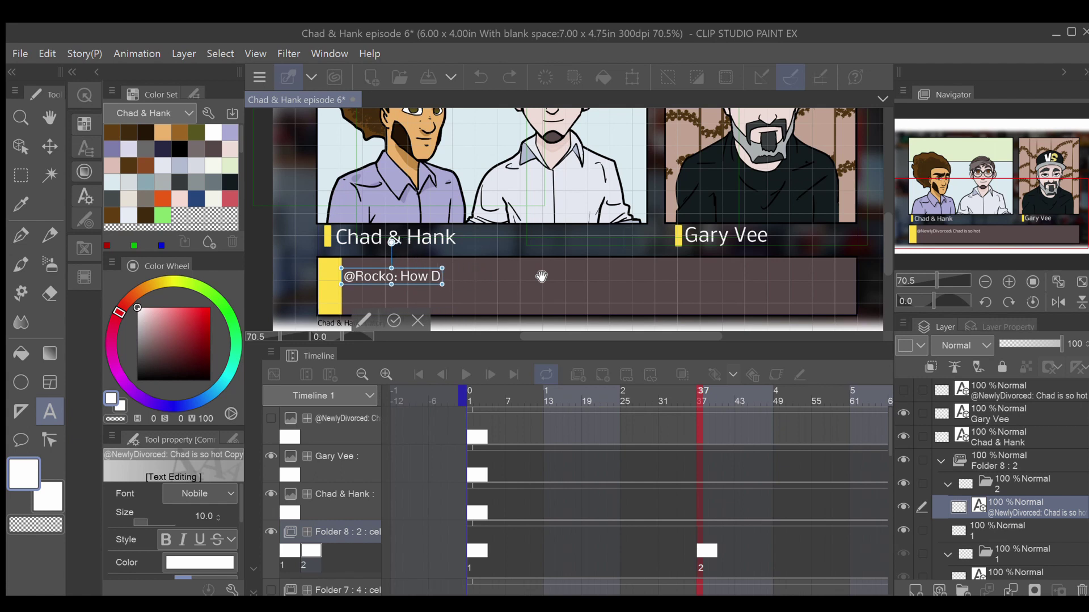
pyautogui.write('did')
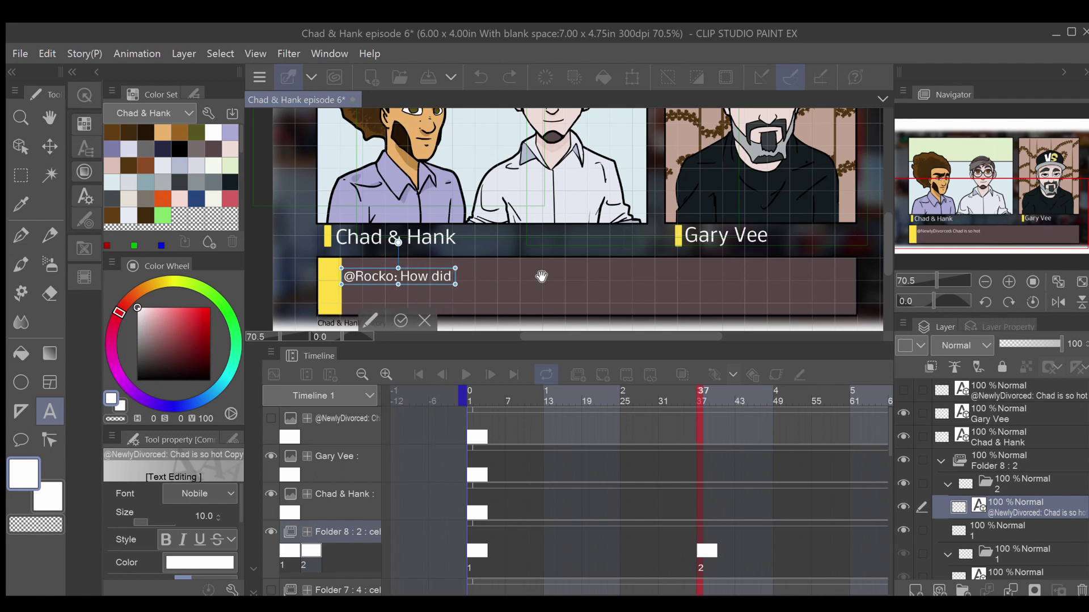
pyautogui.write(' Richard')
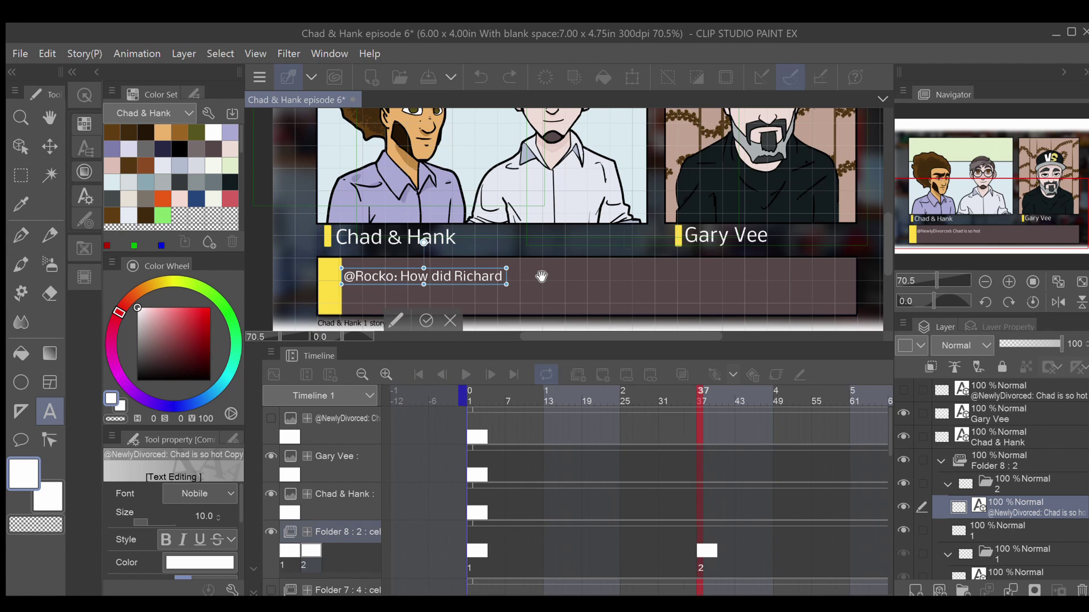
pyautogui.write(' Simmons g')
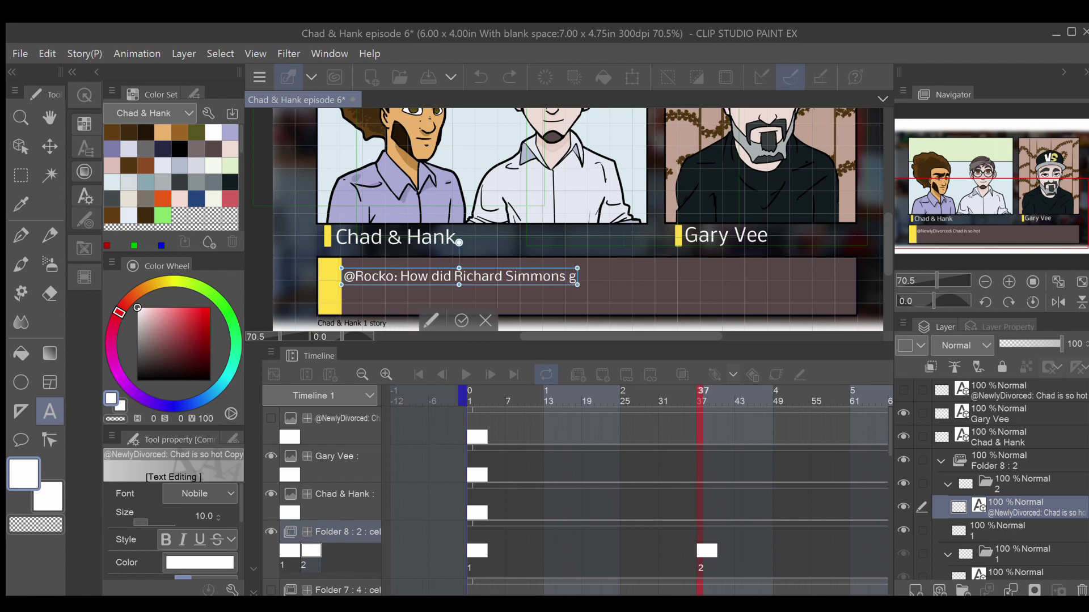
pyautogui.write('et his ow')
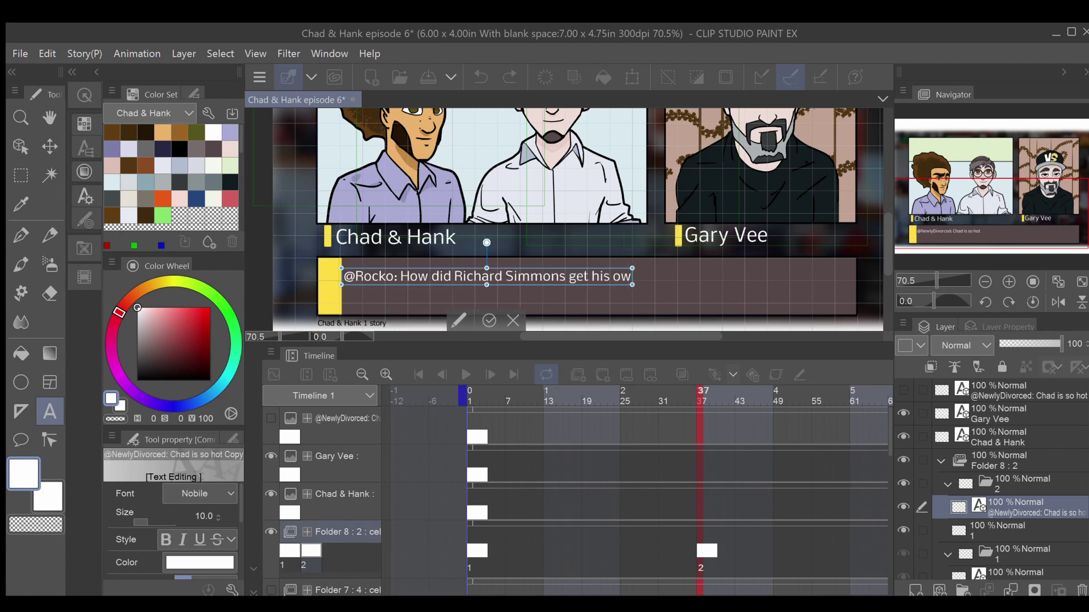
pyautogui.write('n show.')
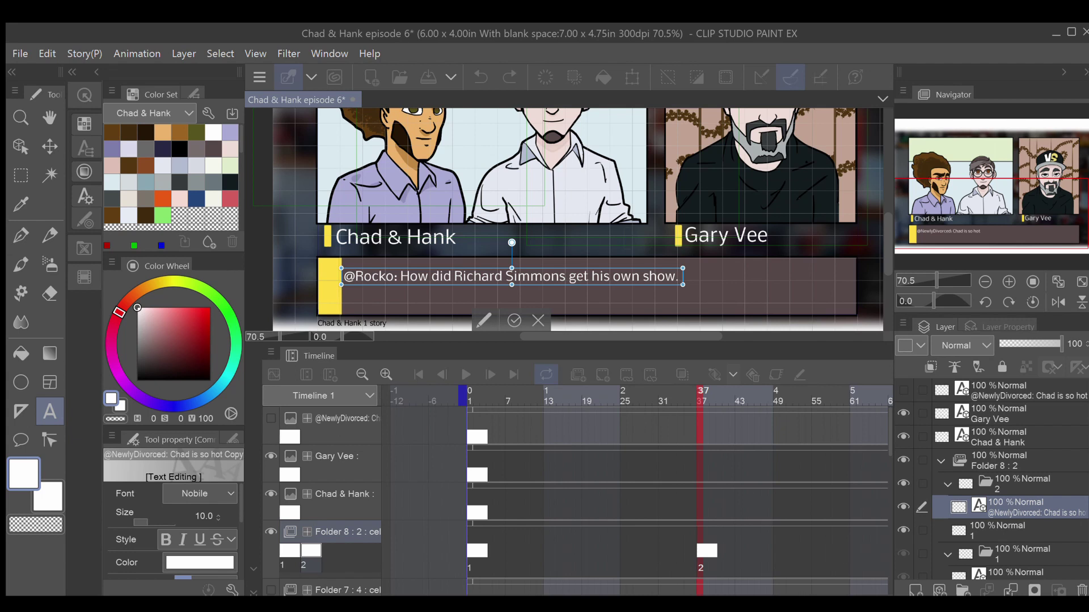
pyautogui.press('Escape')
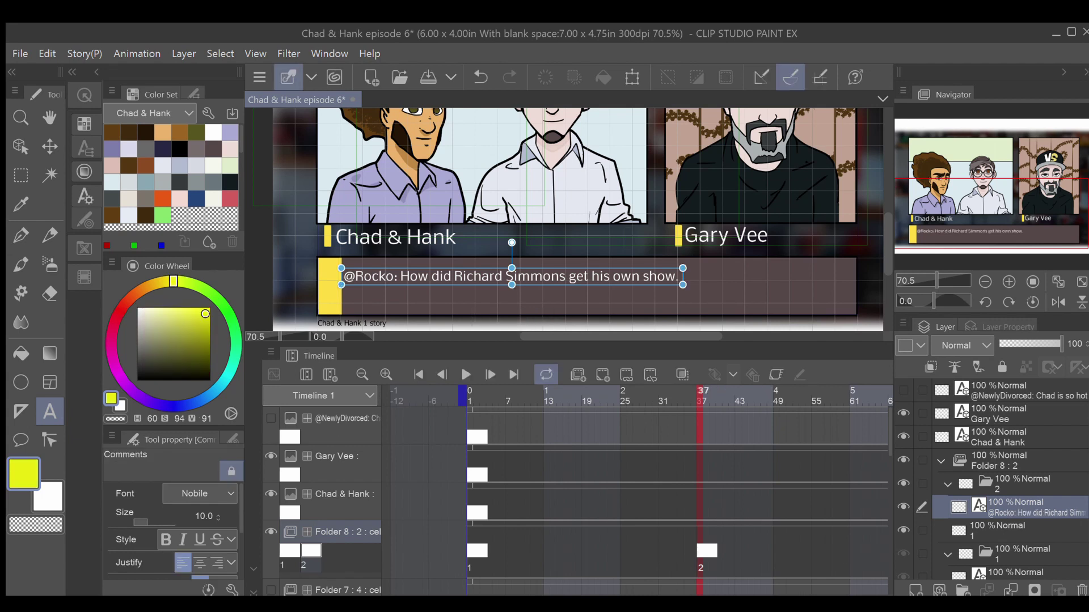
# - Add cel 3 at frame 73 on the Folder 8 track
pyautogui.moveTo(444, 594); pyautogui.dragTo(472, 594)
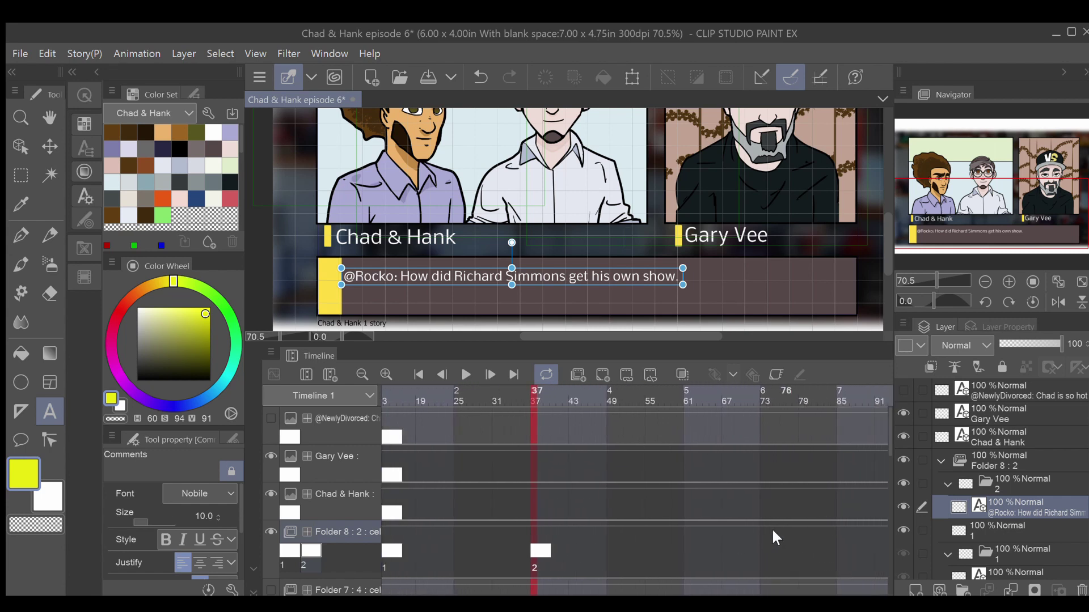
pyautogui.click(759, 543)
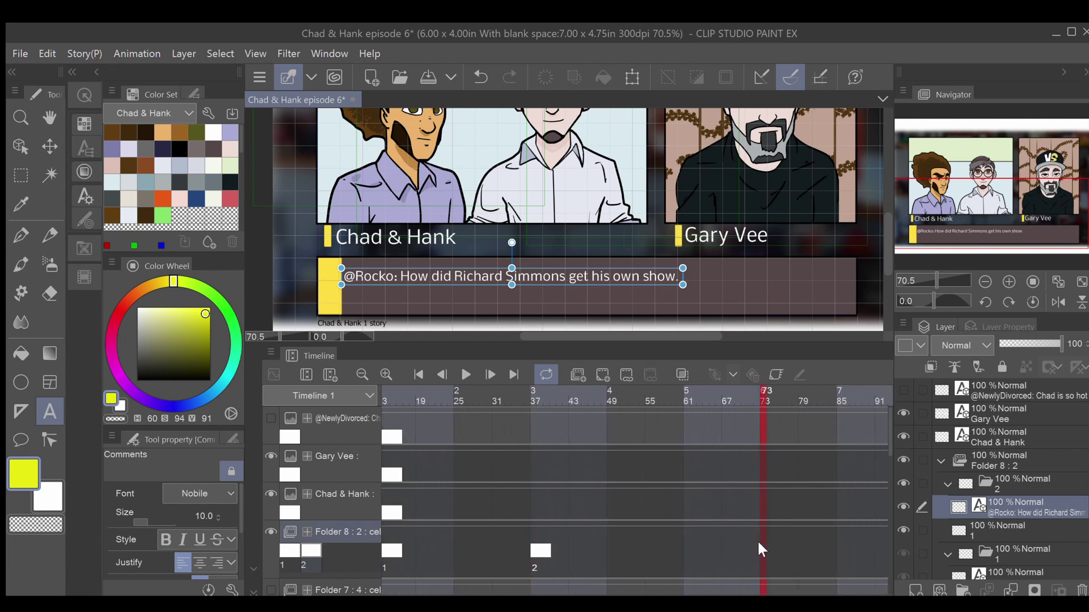
pyautogui.click(604, 370)
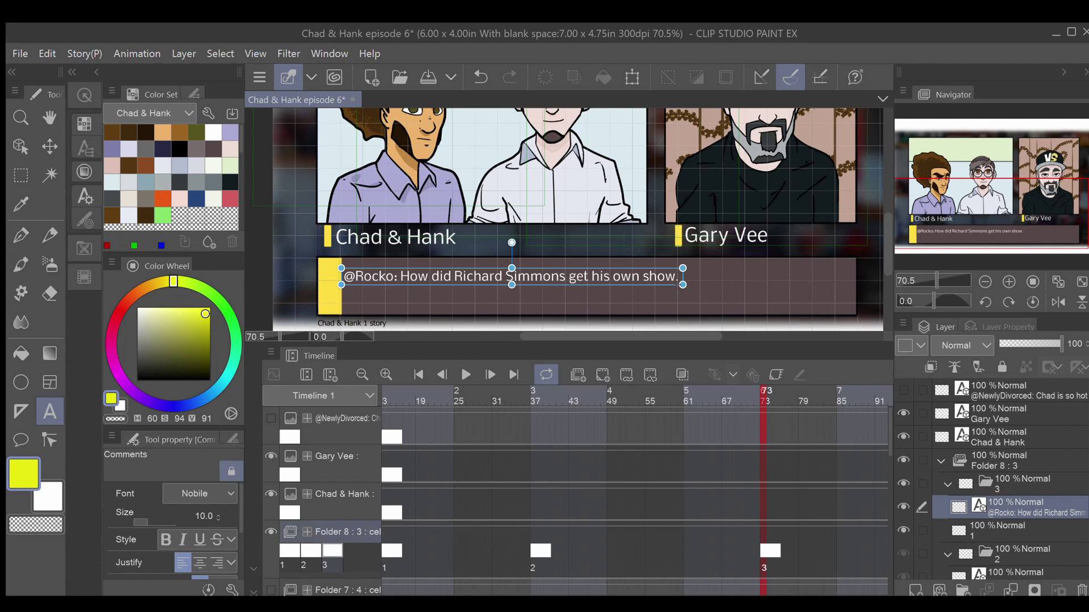
# - Clear cel 3's chat-bar comment and start a new one with '@'
pyautogui.click(510, 276)
pyautogui.hotkey('ctrl', 'a')
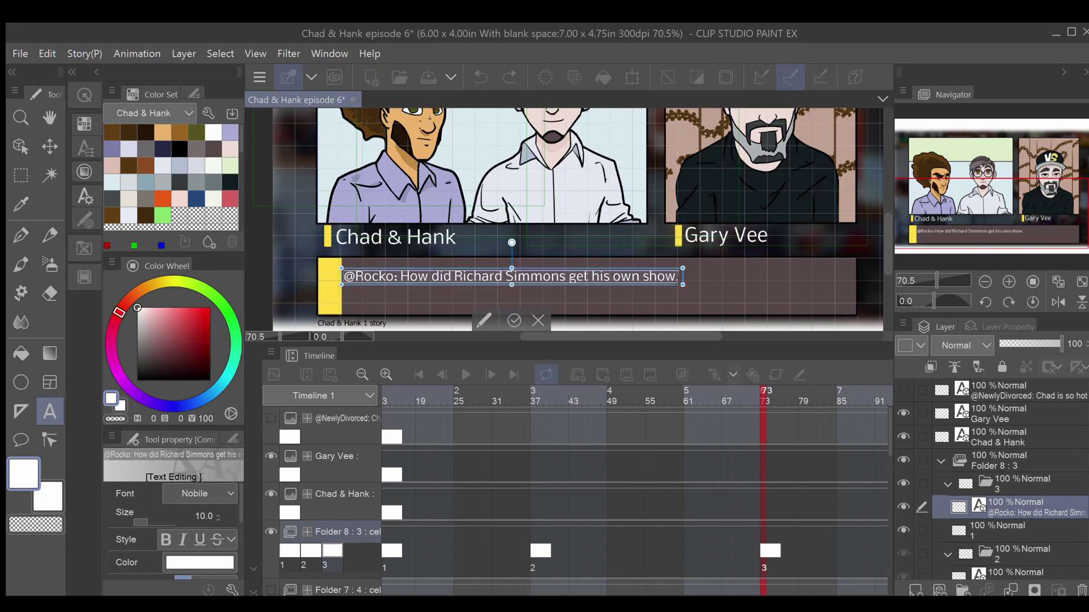
pyautogui.press('BackSpace')
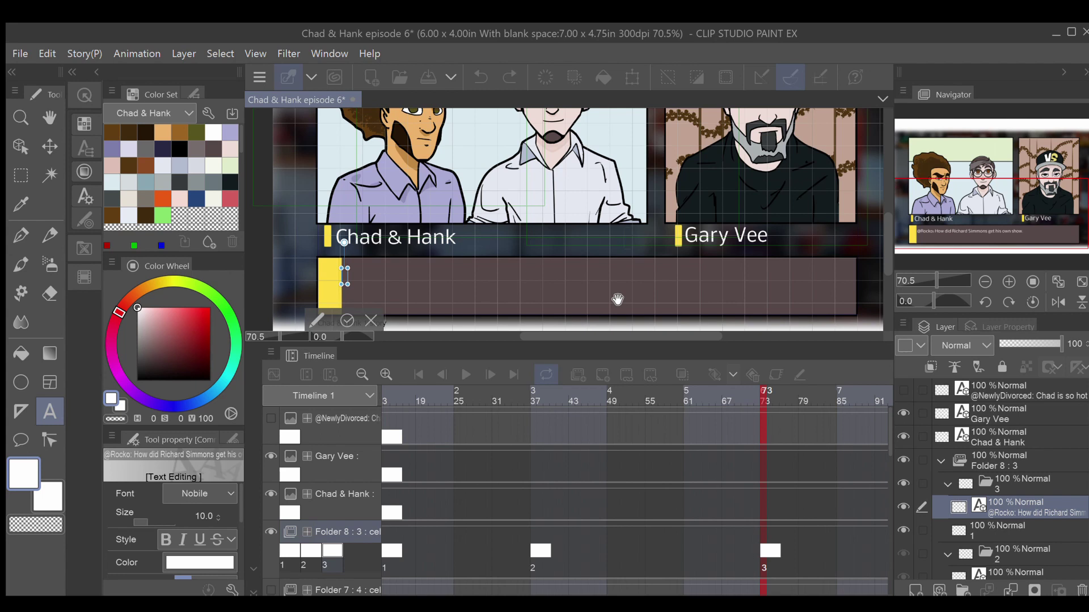
pyautogui.write('@')
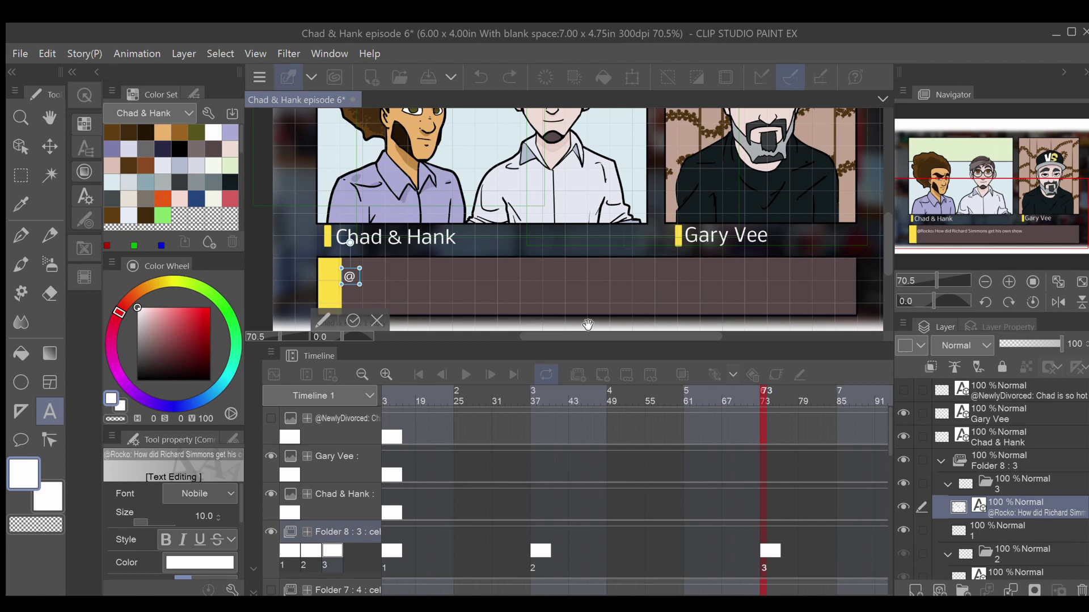
# - Cancel the text edit so cel 3 keeps the Richard Simmons question
pyautogui.click(374, 318)
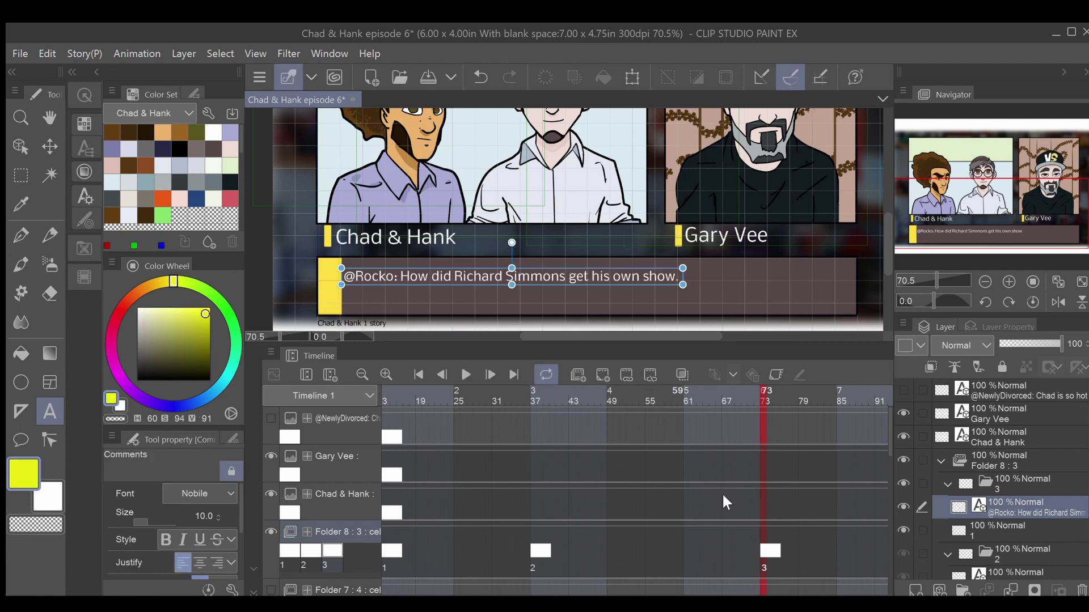